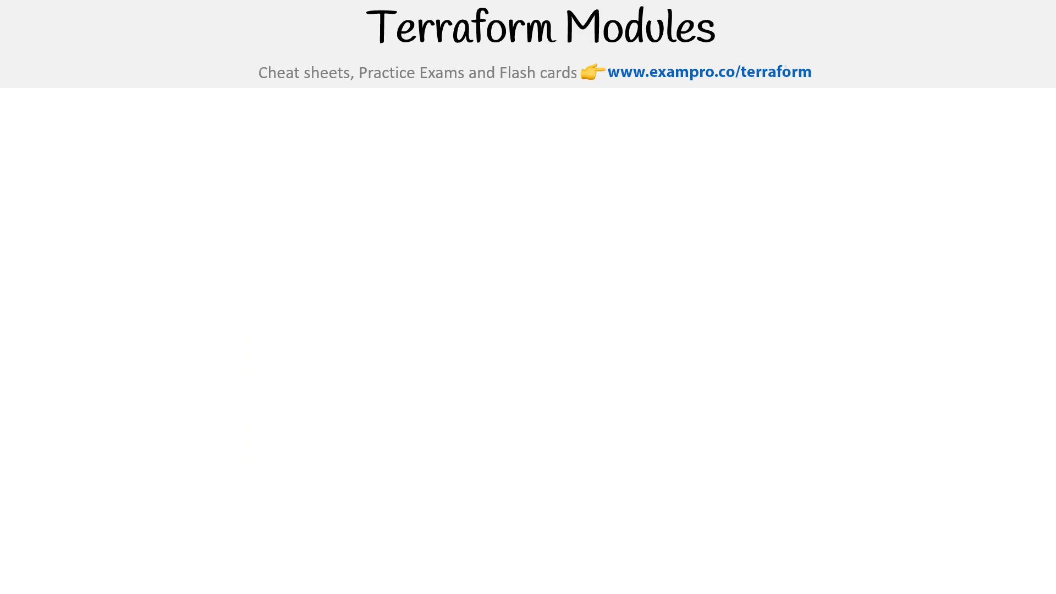
# Reveal the Azure Provider VM code, then draw red down arrows beside the provider and module code
pyautogui.press('Right')
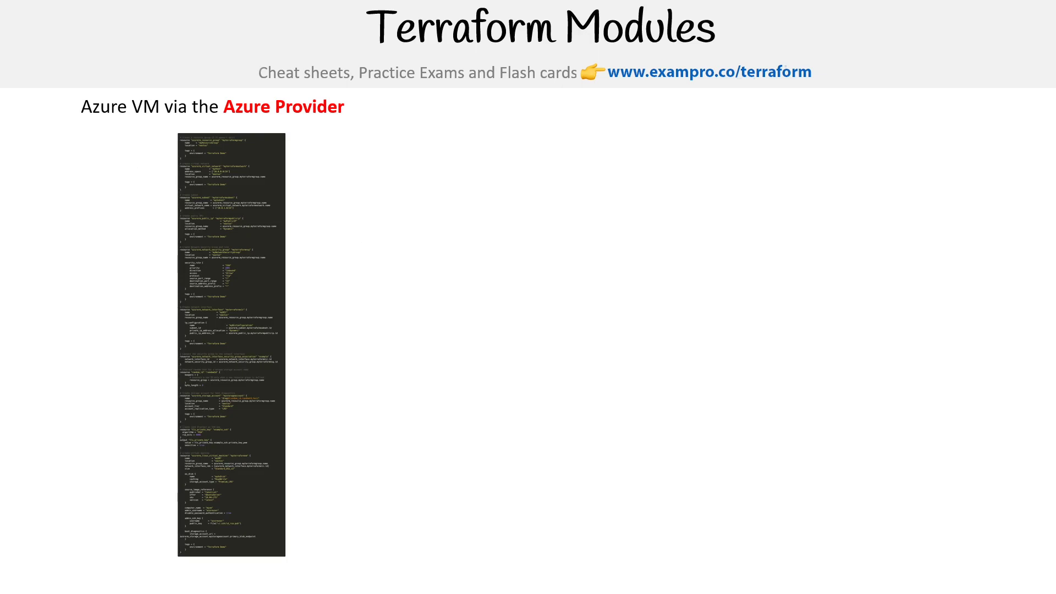
pyautogui.moveTo(315, 192); pyautogui.dragTo(319, 290)
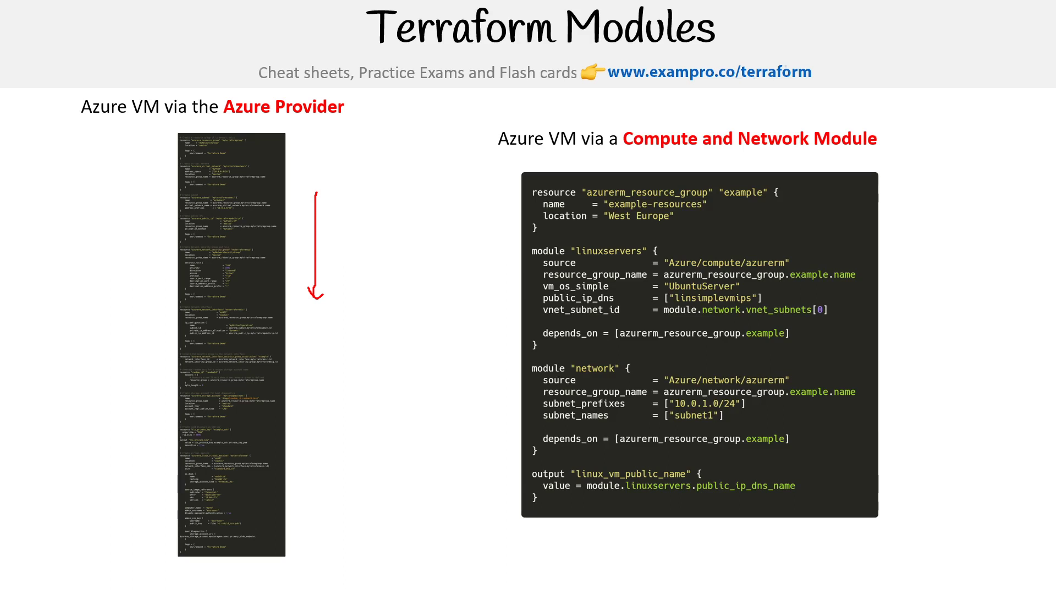
pyautogui.moveTo(905, 259)
pyautogui.mouseDown()
pyautogui.moveTo(904, 324)
pyautogui.moveTo(916, 314)
pyautogui.mouseUp()
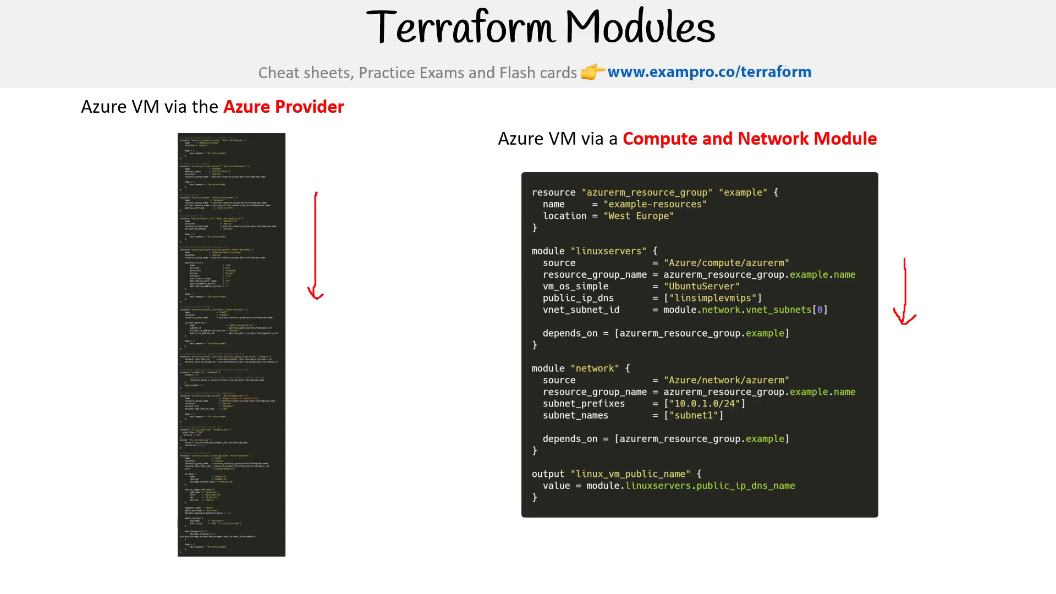